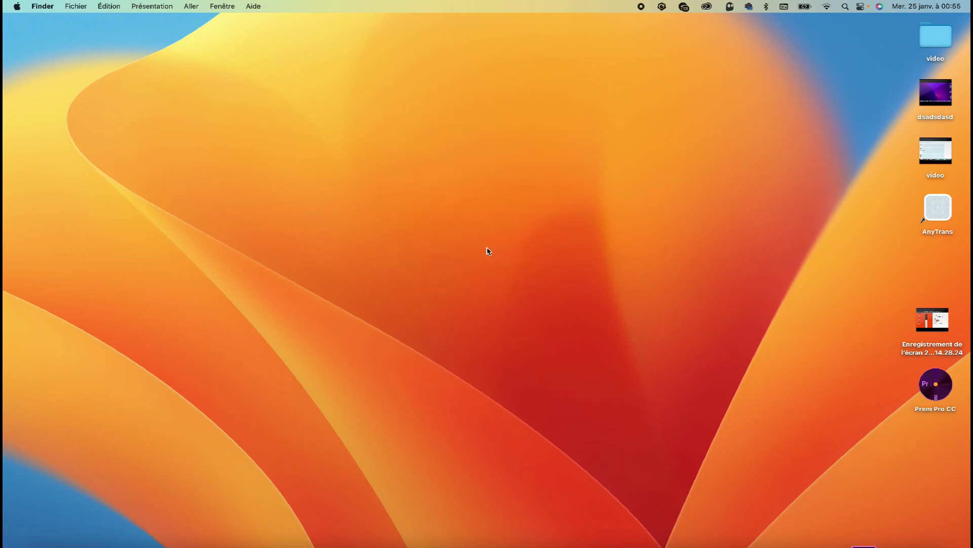
# Try to launch Adobe Premiere Pro 2020 and move the damaged-app alert slightly aside.
pyautogui.click(864, 546)
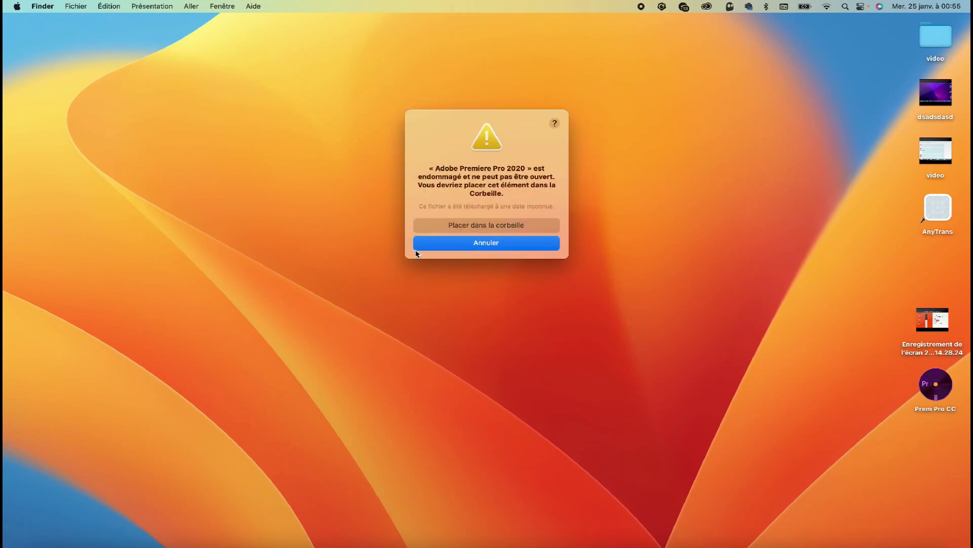
pyautogui.moveTo(405, 257); pyautogui.dragTo(386, 280)
pyautogui.click(437, 216)
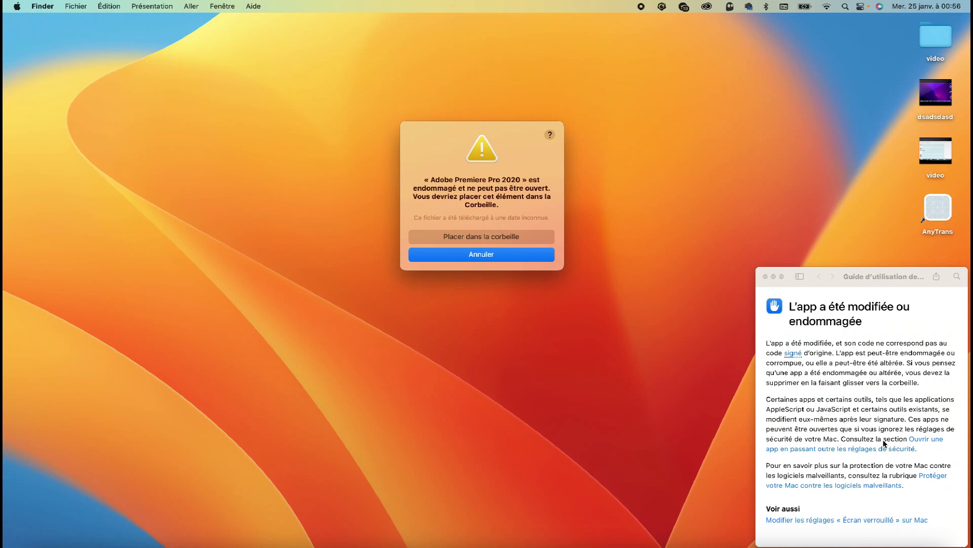
# Open the help topic « Ouvrir une app en passant outre les réglages de sécurité » and read through its instructions.
pyautogui.click(869, 450)
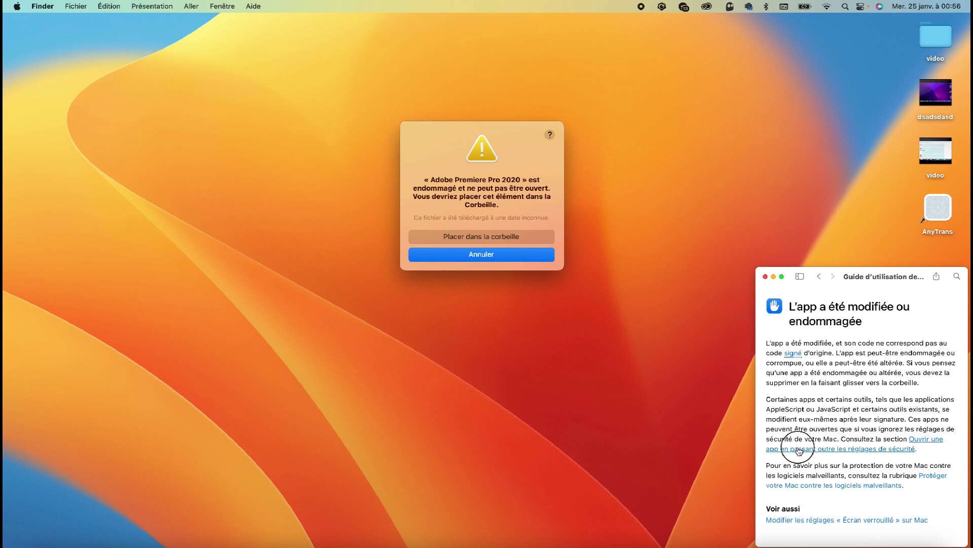
pyautogui.click(799, 451)
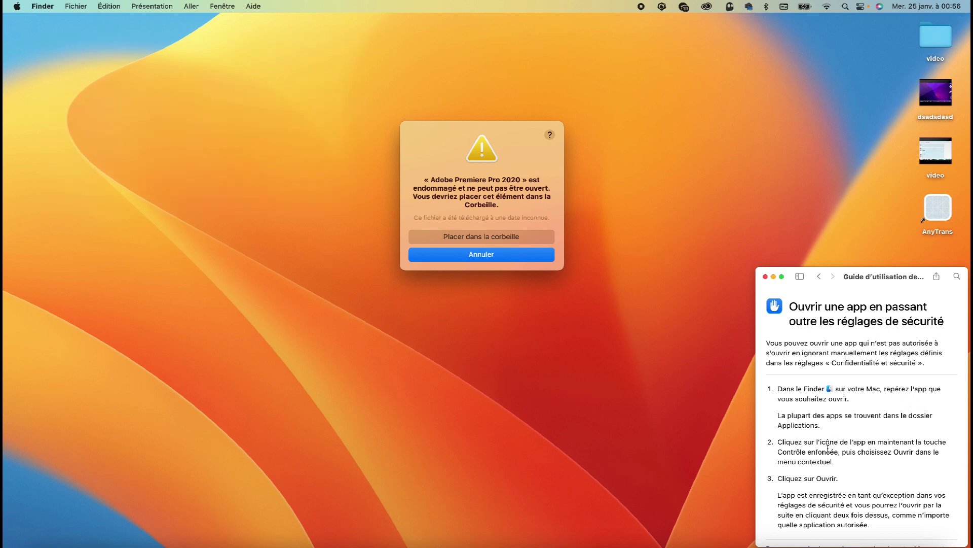
pyautogui.scroll(-2, 805, 482)
pyautogui.scroll(-2, 805, 481)
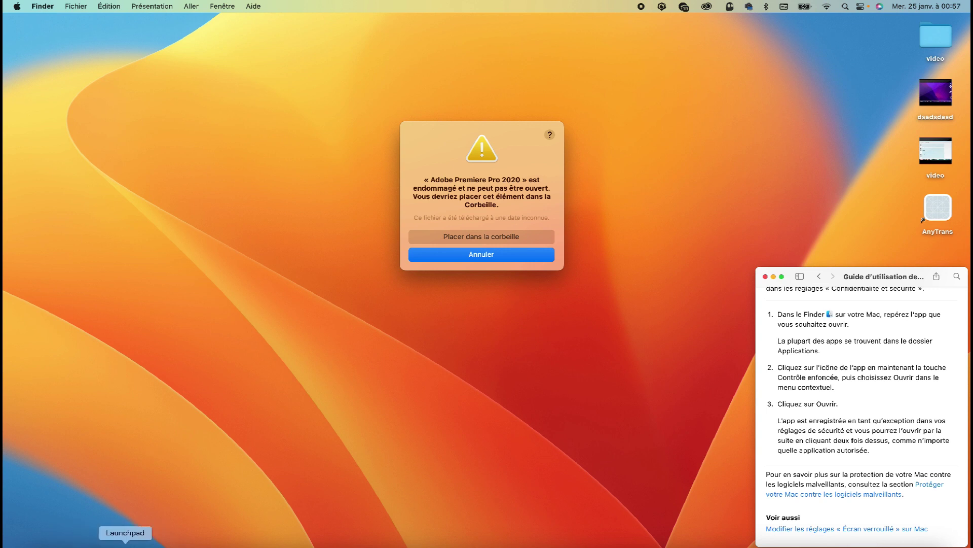
# Look for Adobe Premiere Pro 2020 in Launchpad and try to bring up its contextual options there.
pyautogui.click(125, 544)
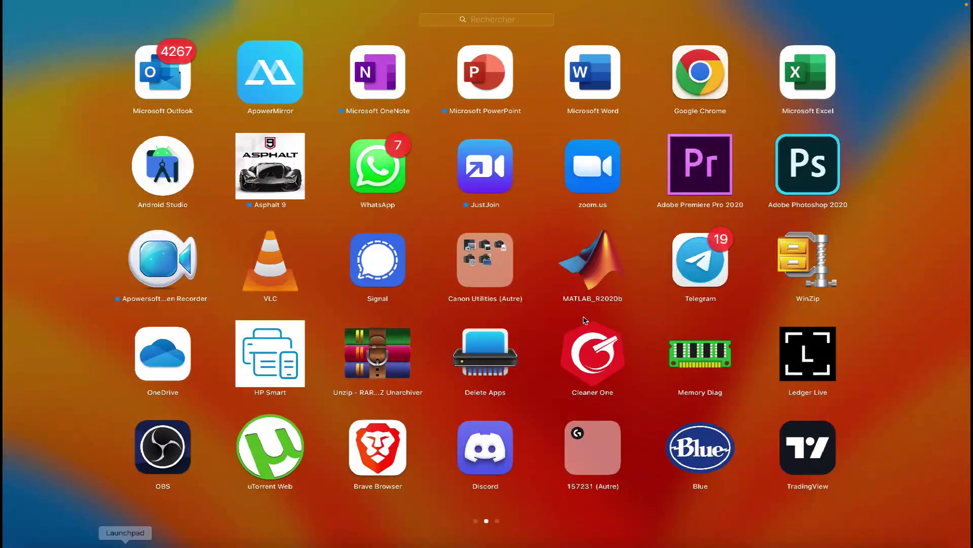
pyautogui.hscroll(2, 586, 320)
pyautogui.hscroll(-2, 587, 320)
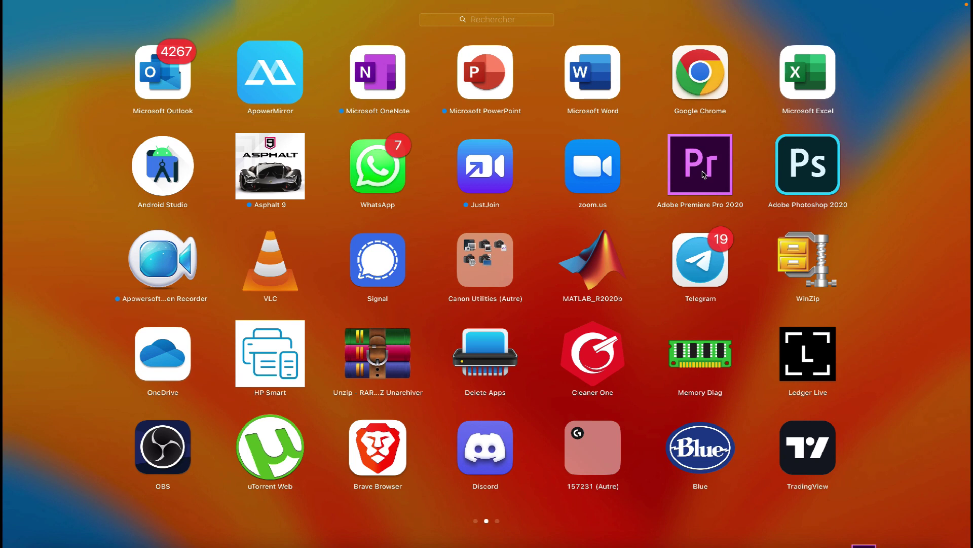
pyautogui.moveTo(703, 174); pyautogui.dragTo(703, 174)
pyautogui.click(704, 174)
pyautogui.moveTo(704, 174); pyautogui.dragTo(704, 175)
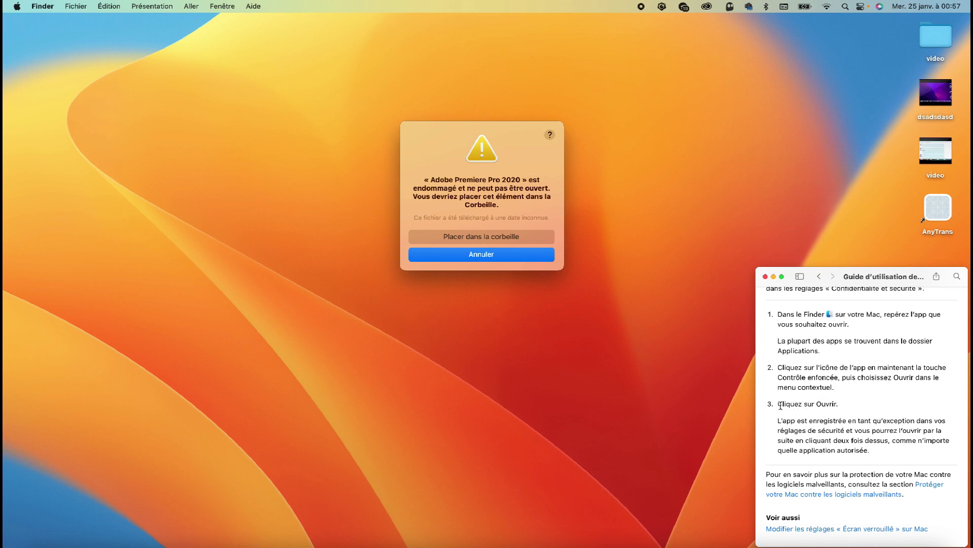
# Highlight the help instruction about choosing Ouvrir from the app's contextual menu, and move the alert away from the centre.
pyautogui.moveTo(777, 368); pyautogui.dragTo(871, 387)
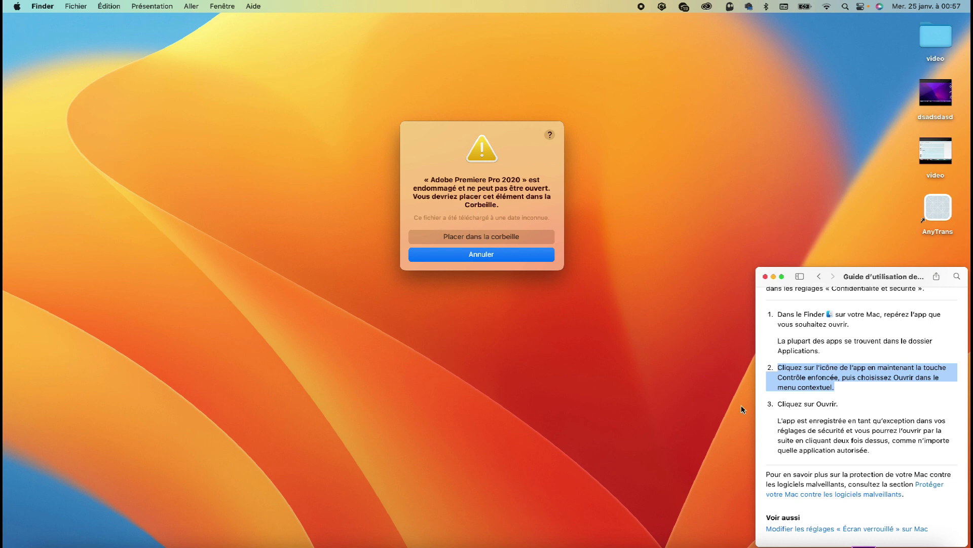
pyautogui.click(779, 344)
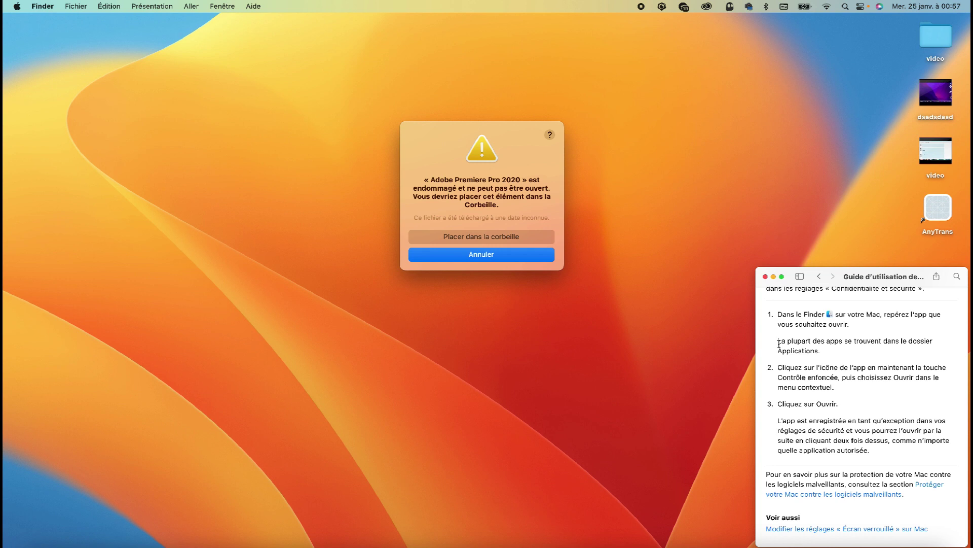
pyautogui.moveTo(482, 132); pyautogui.dragTo(224, 90)
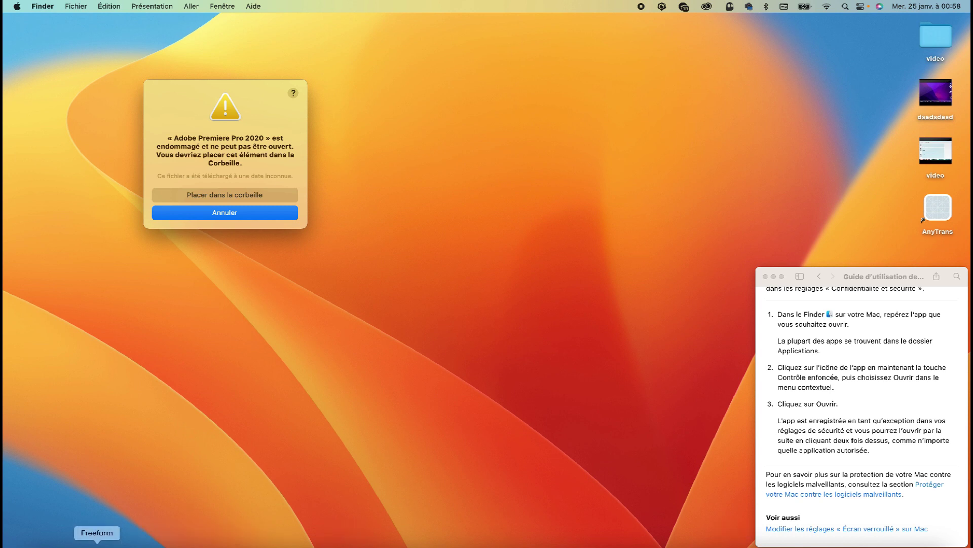
# Retry opening Adobe Premiere Pro 2020 from Launchpad, cancelling the damaged-app alert each time.
pyautogui.click(125, 544)
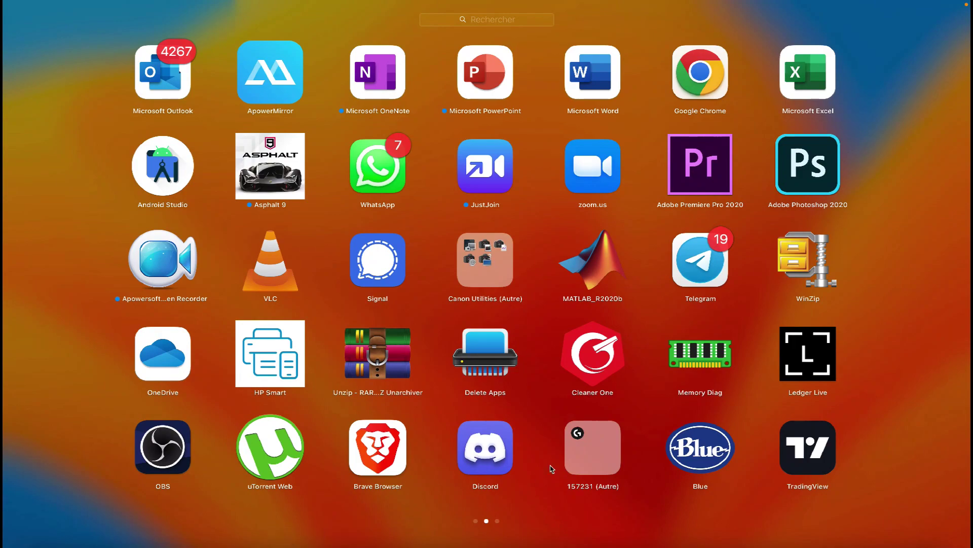
pyautogui.click(554, 466)
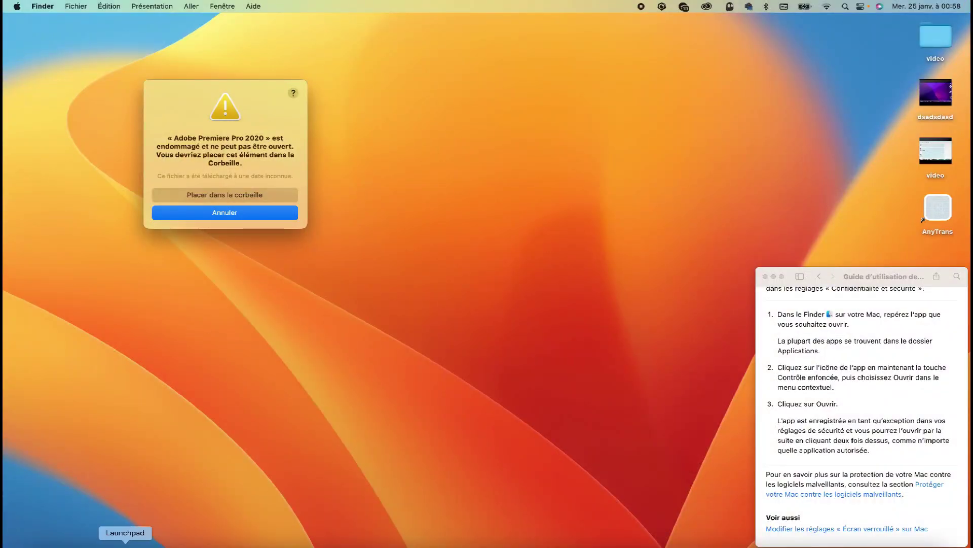
pyautogui.click(125, 544)
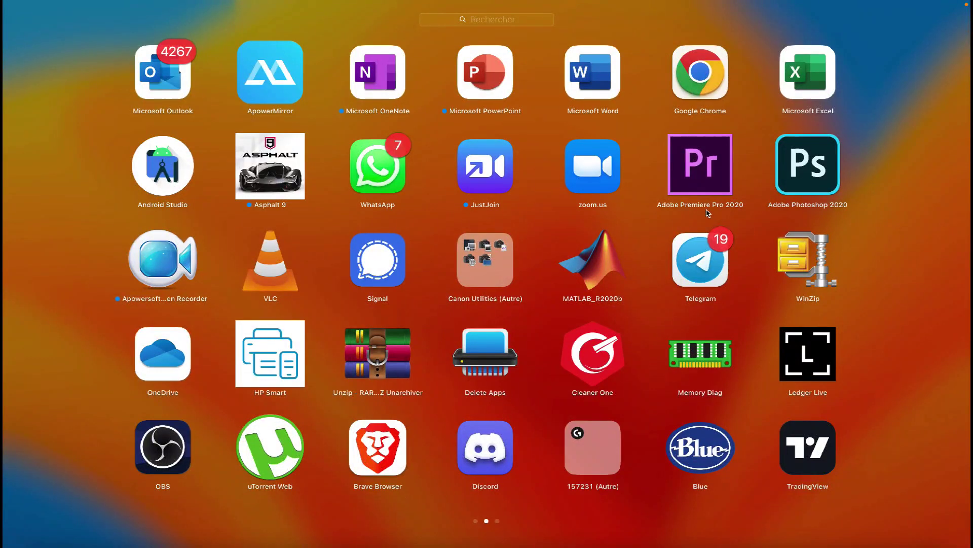
pyautogui.click(700, 186)
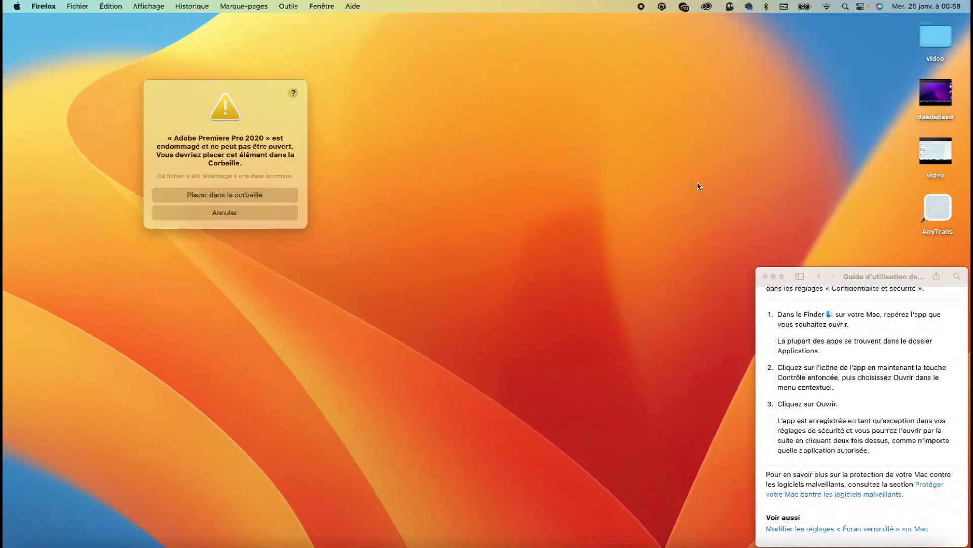
pyautogui.click(246, 217)
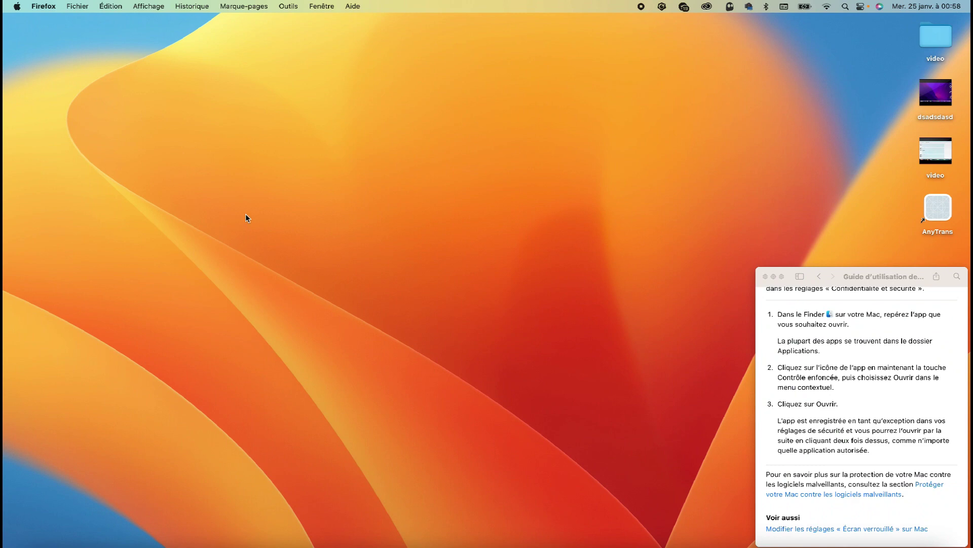
pyautogui.click(125, 544)
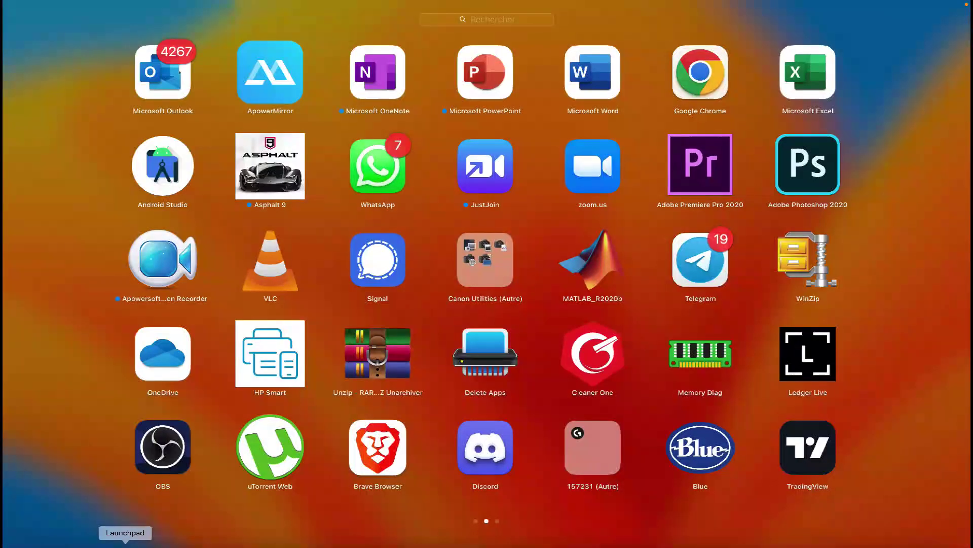
pyautogui.click(715, 166)
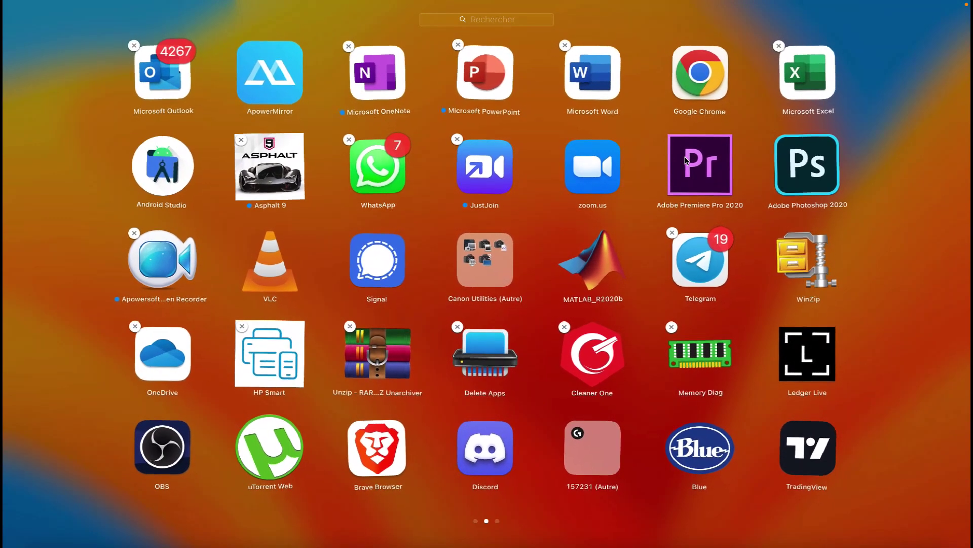
pyautogui.press('Escape')
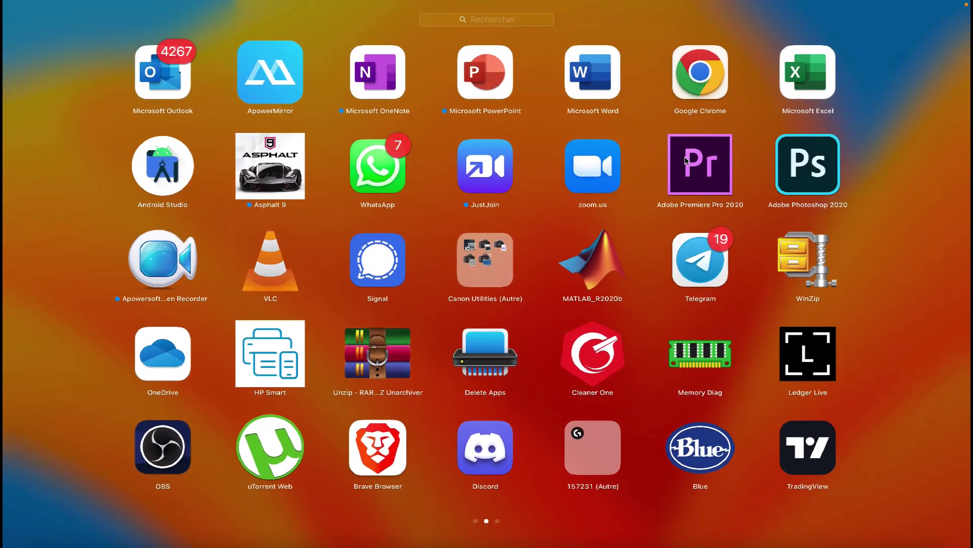
pyautogui.click(685, 160)
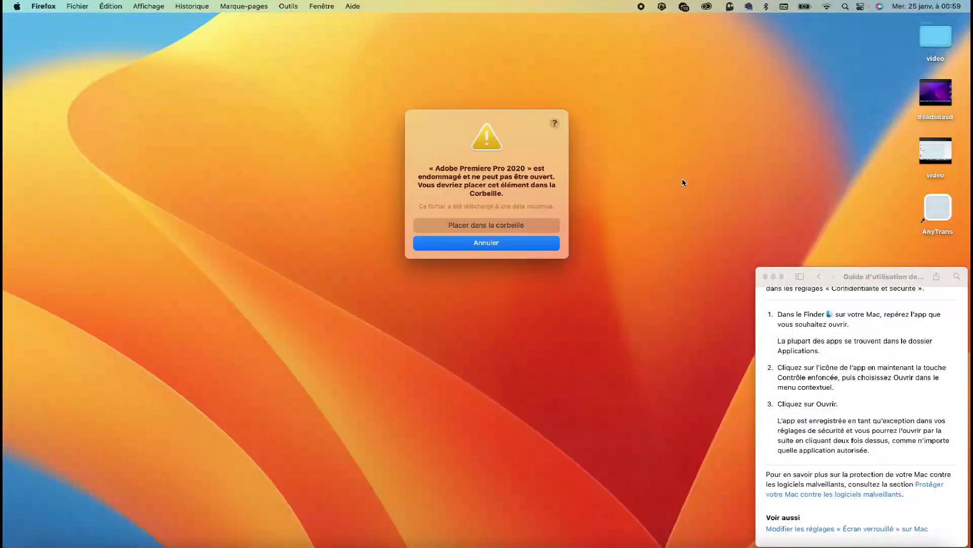
pyautogui.click(516, 248)
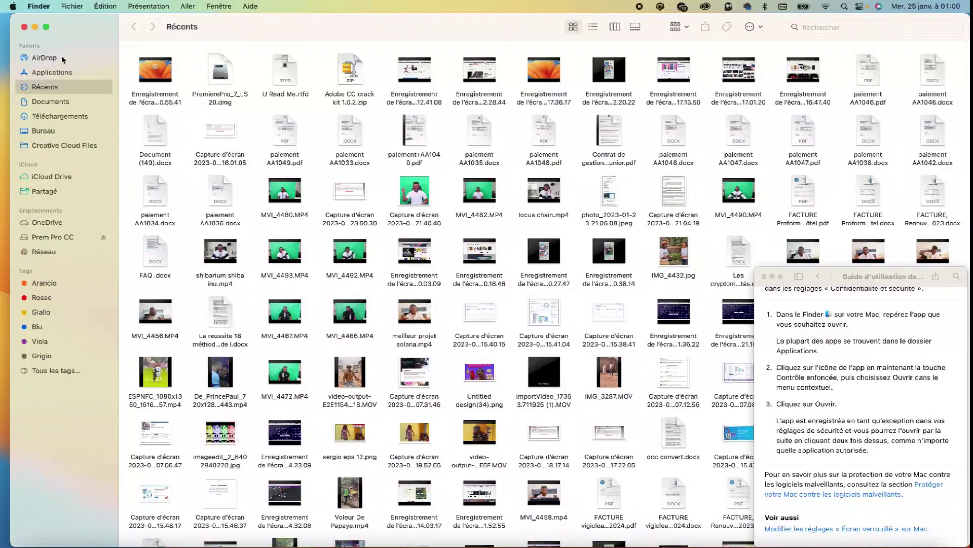
# Show the Applications folder in Finder and select the Adobe Premiere Pro 2020 application inside its folder.
pyautogui.click(59, 75)
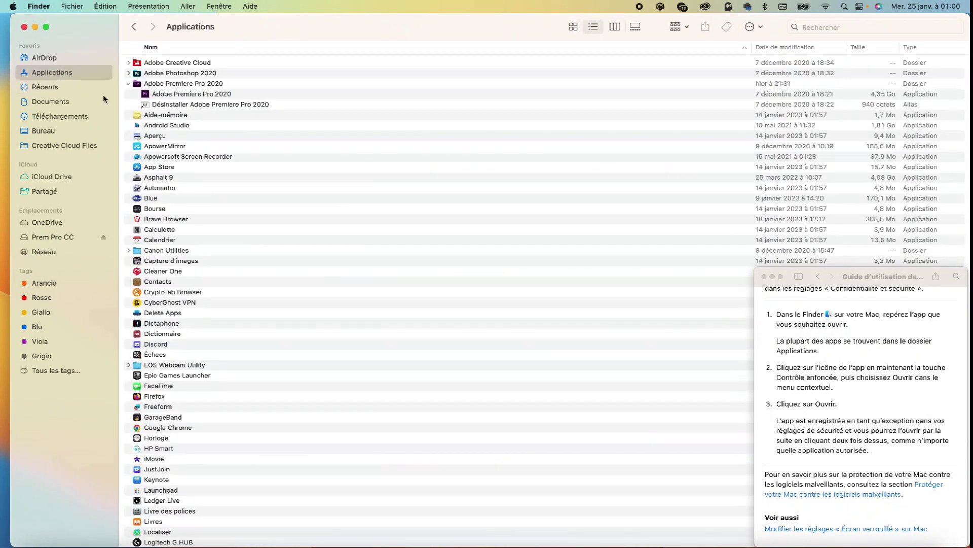
pyautogui.click(190, 94)
pyautogui.click(171, 84)
pyautogui.click(185, 95)
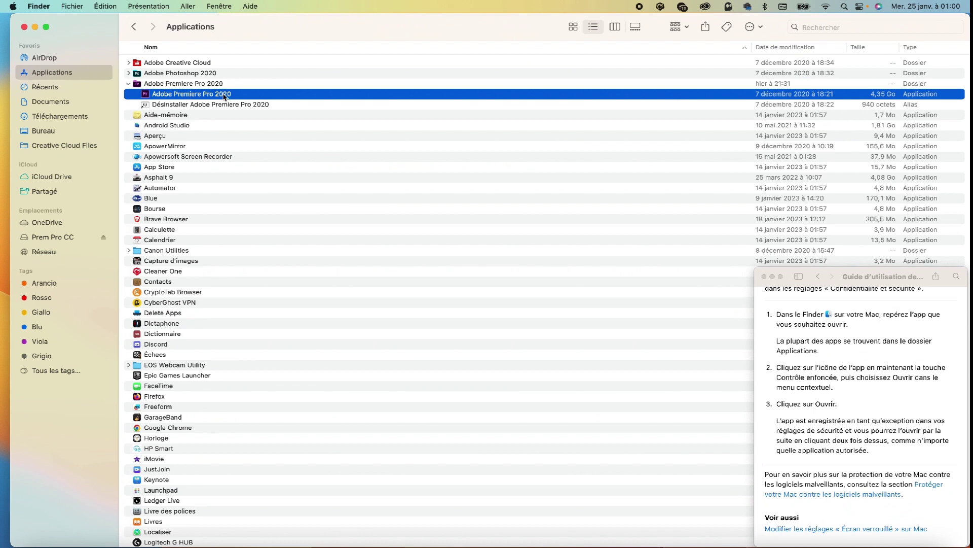
# Open Adobe Premiere Pro 2020 with the contextual Ouvrir command, override the damaged-app alert, and dismiss the video playback module message.
pyautogui.press('a')
pyautogui.click(187, 96)
pyautogui.keyDown('ctrl'); pyautogui.click(187, 96); pyautogui.keyUp('ctrl')
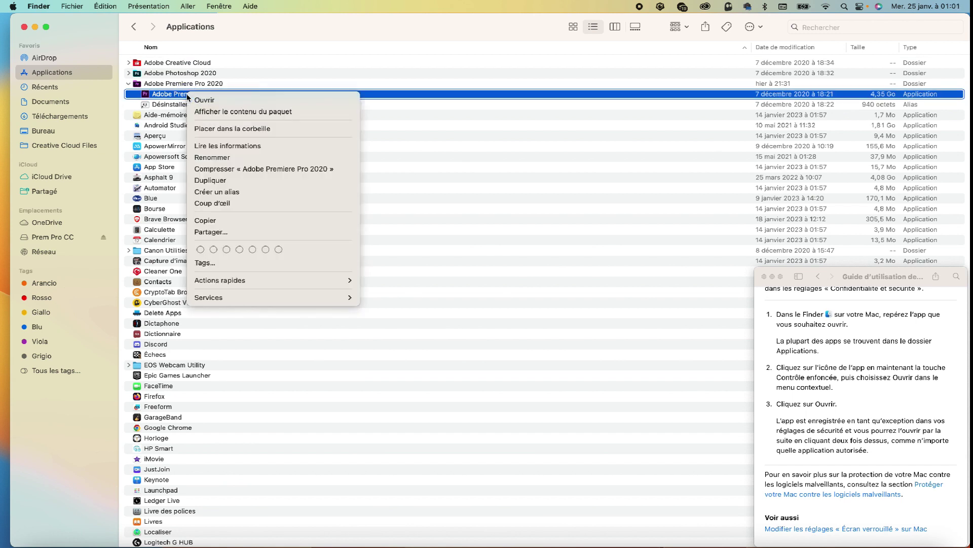
pyautogui.click(219, 101)
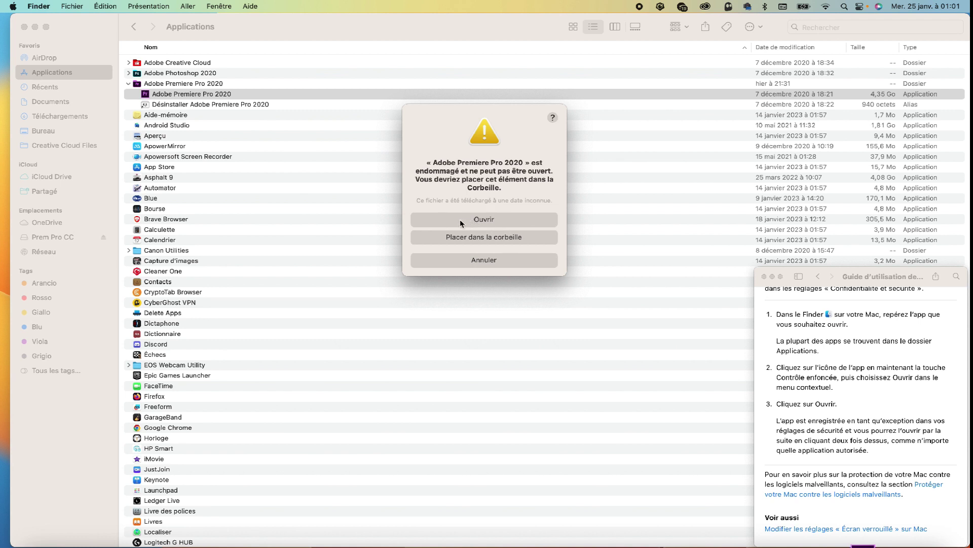
pyautogui.click(481, 221)
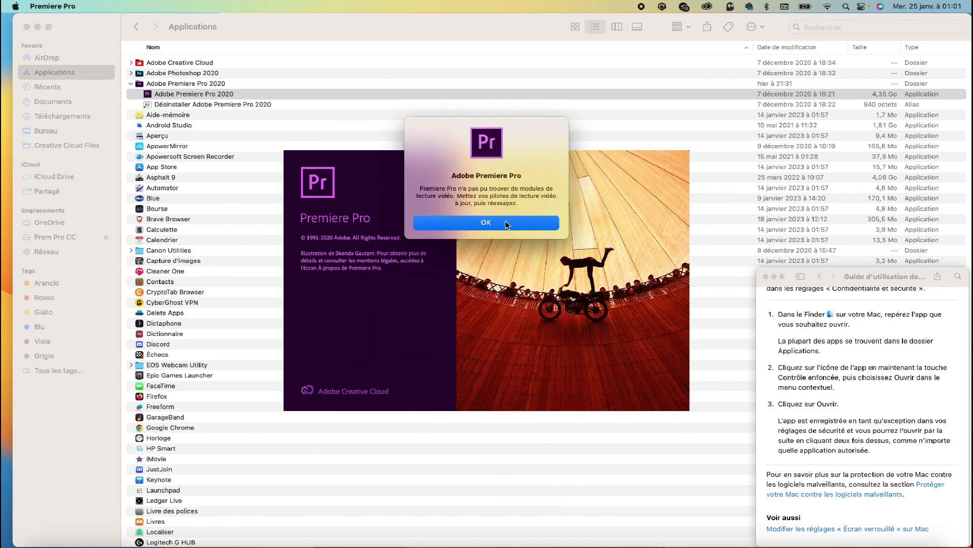
pyautogui.click(506, 225)
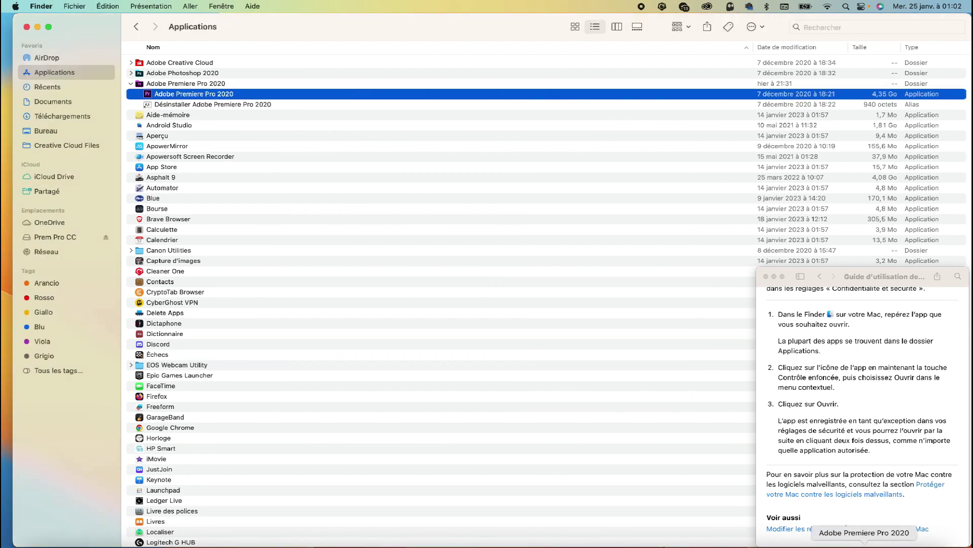